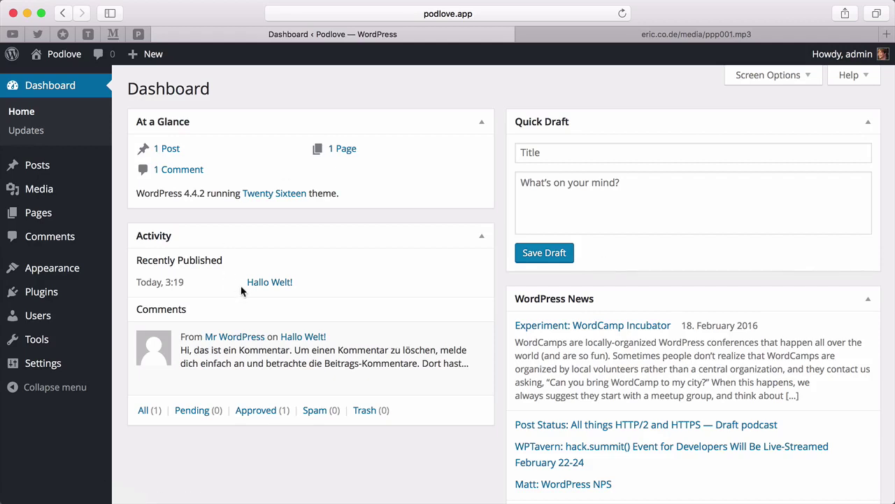
Step: Open the Installed Plugins page from the admin sidebar
{"action": "left_click", "coordinate": [89, 293]}
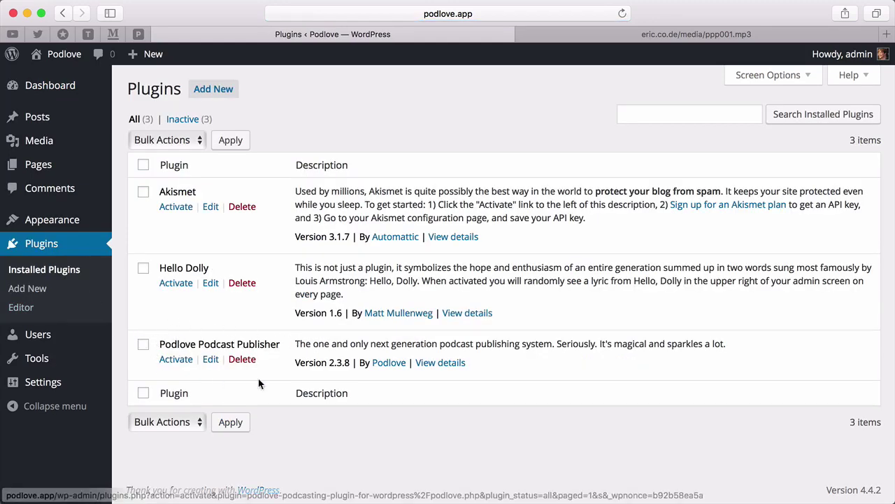
Step: Activate the Podlove Podcast Publisher plugin so the Podlove menu appears
{"action": "left_click_drag", "start_coordinate": [158, 344], "coordinate": [288, 344]}
{"action": "left_click", "coordinate": [184, 362]}
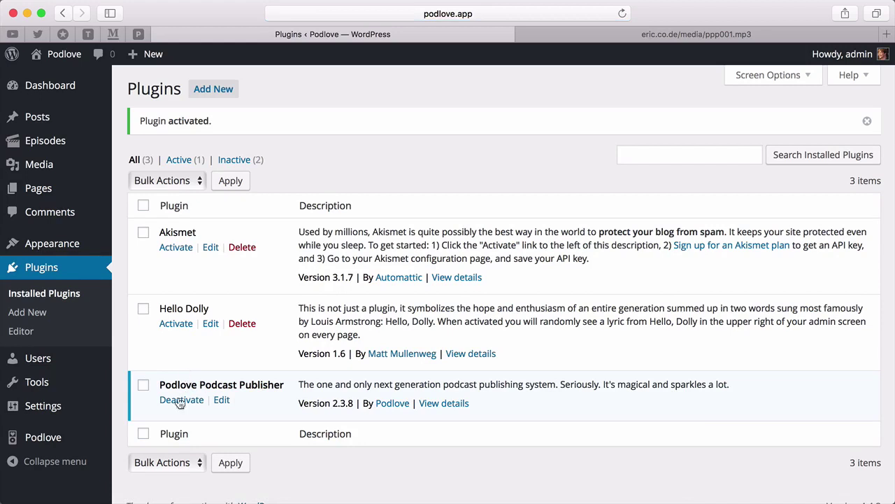
{"action": "mouse_move", "coordinate": [90, 445]}
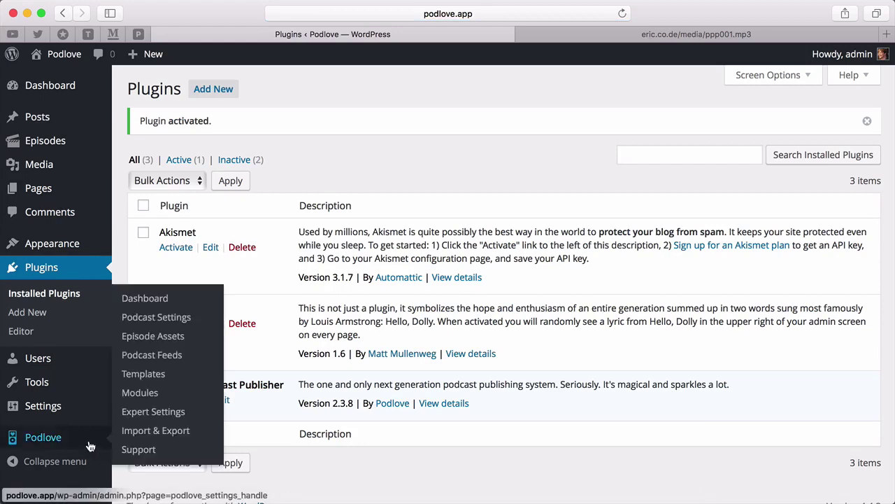
{"action": "mouse_move", "coordinate": [65, 178]}
{"action": "mouse_move", "coordinate": [66, 147]}
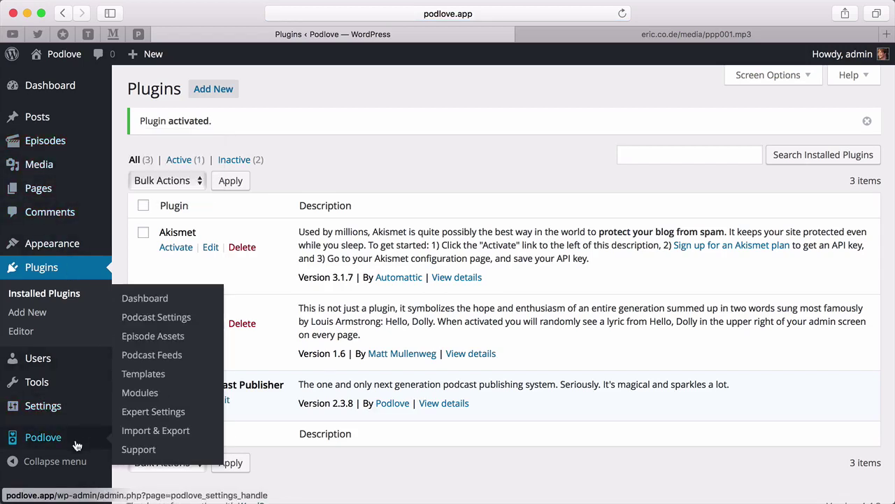
Step: Save the podcast as 'Demo Podcast', subtitle 'This is a demo.', summary 'We demo stuff here.'
{"action": "left_click", "coordinate": [195, 319]}
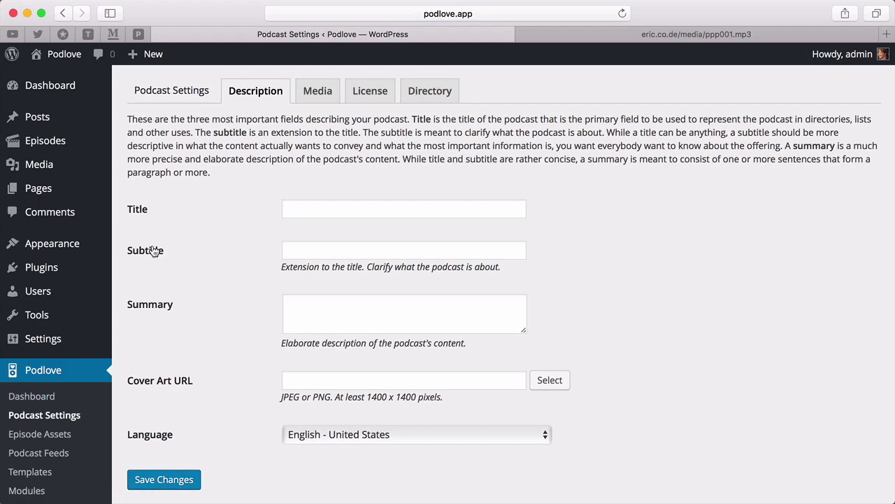
{"action": "key", "text": "Tab"}
{"action": "type", "text": "Demo Podcast"}
{"action": "key", "text": "Tab"}
{"action": "type", "text": "This is a demo."}
{"action": "key", "text": "Tab"}
{"action": "type", "text": "We demo stuff here."}
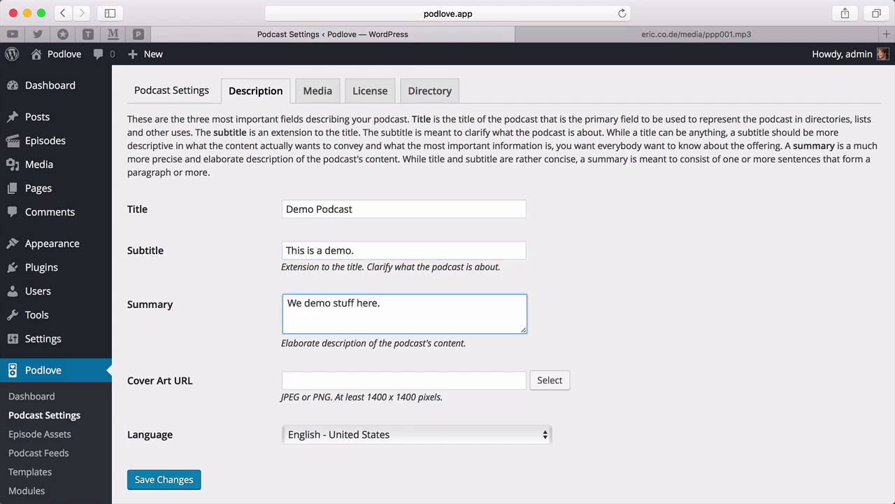
{"action": "left_click", "coordinate": [167, 480]}
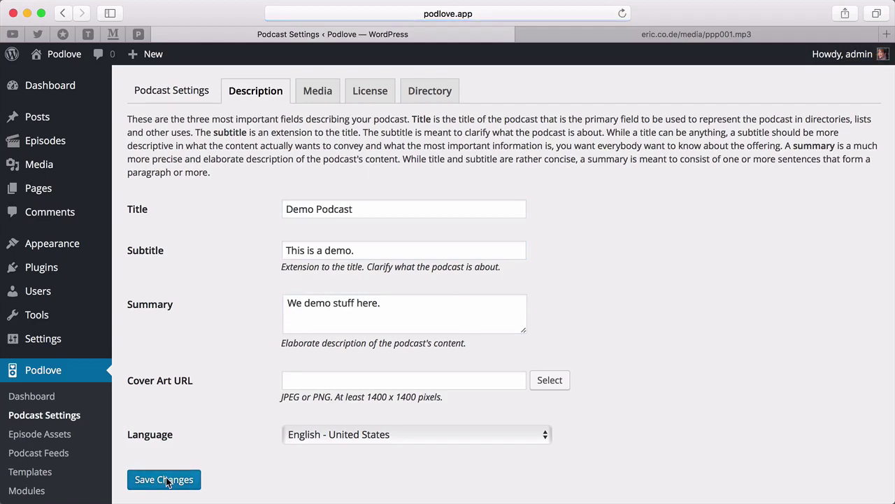
Step: Open the Media settings and check the four ppp001 files in the media folder
{"action": "left_click", "coordinate": [325, 99]}
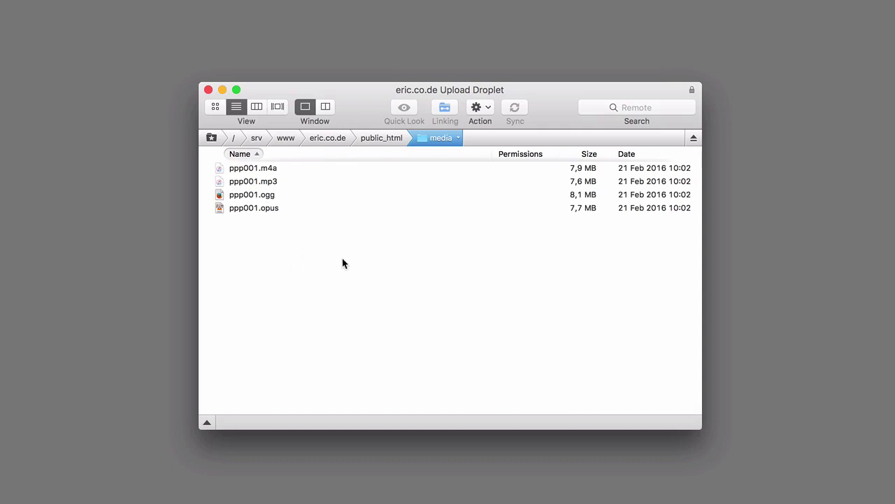
{"action": "key", "text": "super+a"}
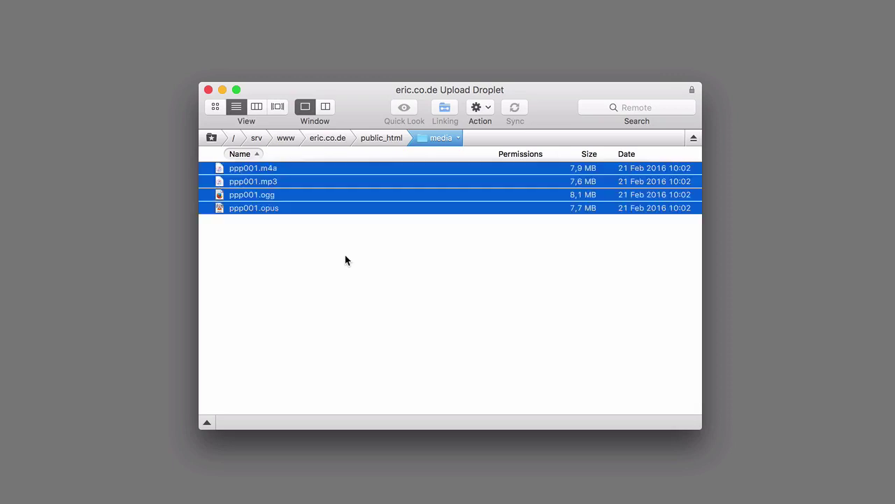
{"action": "left_click", "coordinate": [323, 270]}
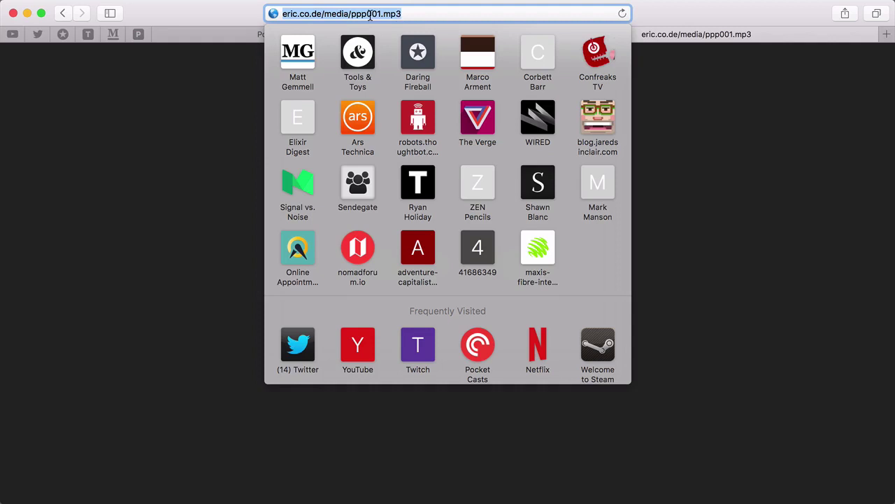
Step: Pause the ppp001.mp3 playback and select eric.co.de/media/ from its address
{"action": "key", "text": "Escape"}
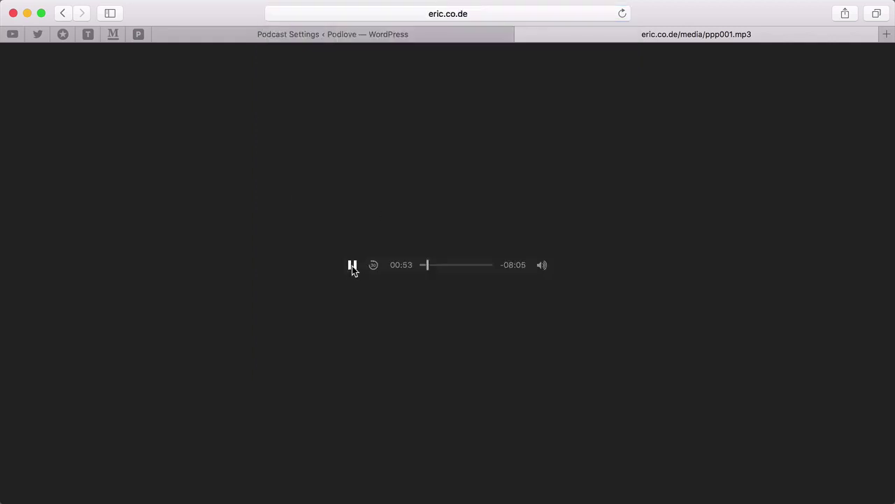
{"action": "left_click", "coordinate": [352, 266]}
{"action": "left_click", "coordinate": [413, 13]}
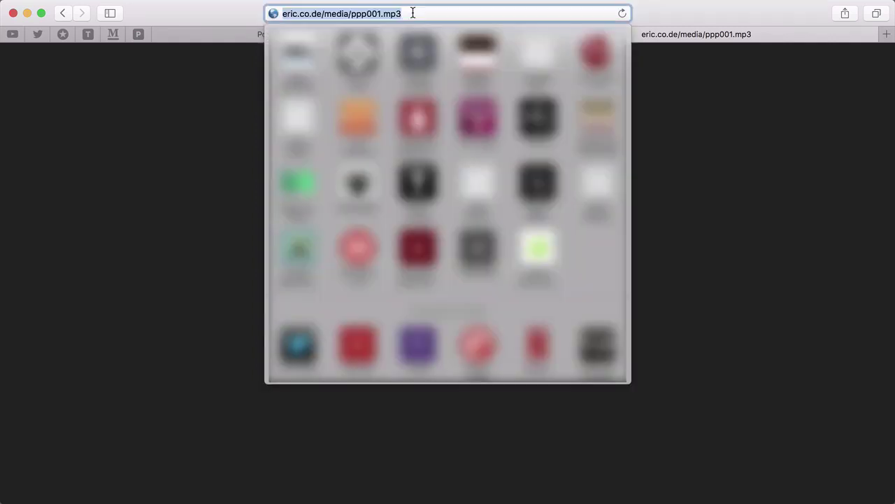
{"action": "left_click", "coordinate": [351, 13]}
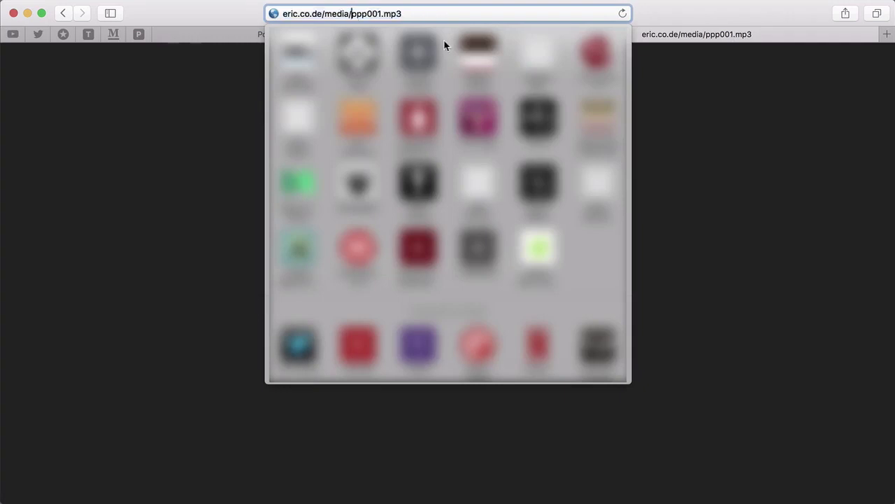
{"action": "key", "text": "super+shift+Left"}
{"action": "key", "text": "super+c"}
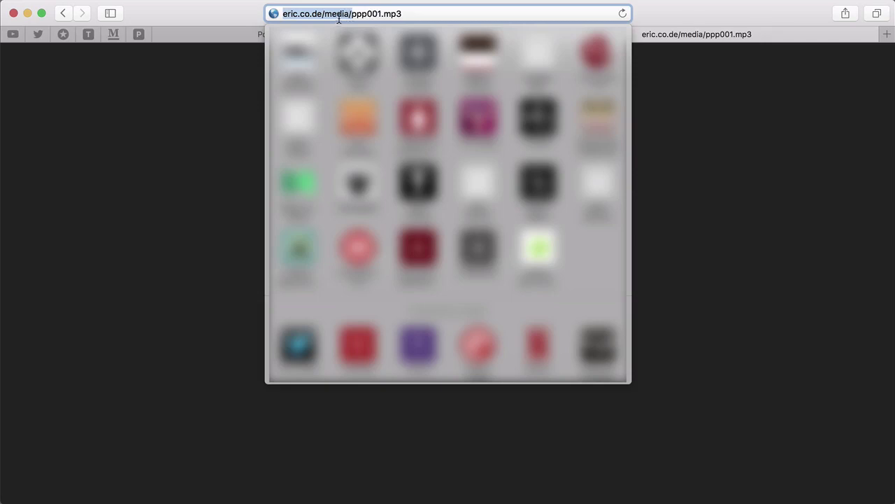
{"action": "left_click", "coordinate": [244, 39]}
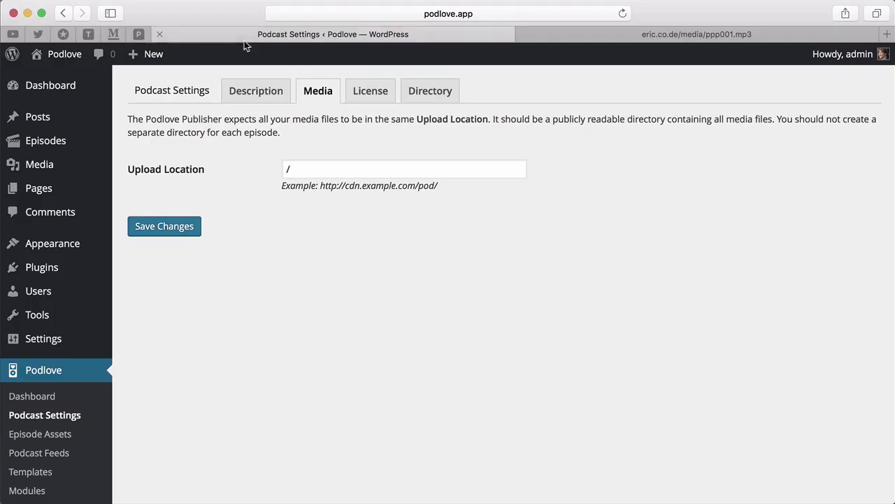
{"action": "left_click", "coordinate": [302, 168]}
{"action": "key", "text": "super+a"}
{"action": "key", "text": "super+v"}
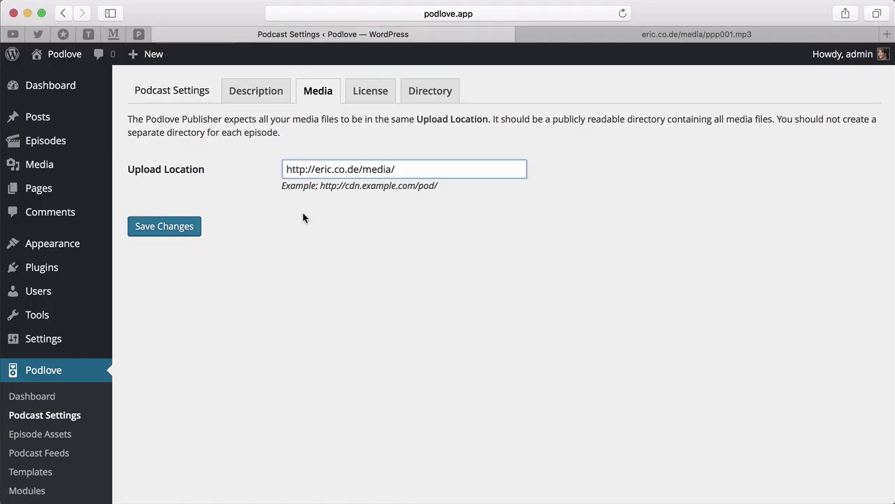
{"action": "left_click", "coordinate": [178, 235]}
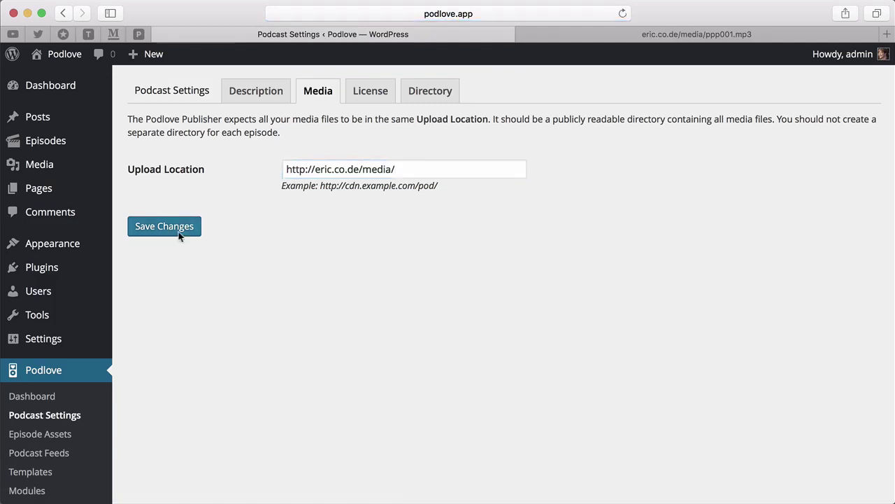
Step: Add and save a new audio episode asset in the MP3 Audio format
{"action": "left_click", "coordinate": [81, 436]}
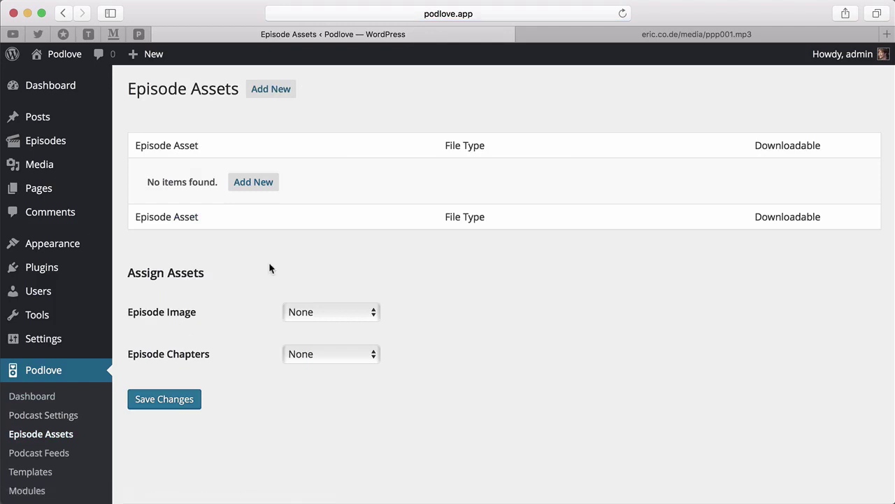
{"action": "left_click", "coordinate": [269, 182]}
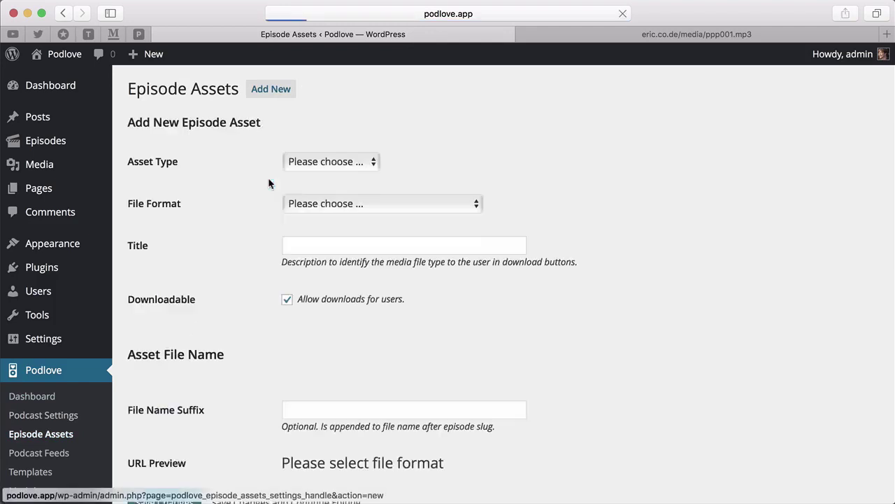
{"action": "left_click", "coordinate": [333, 163]}
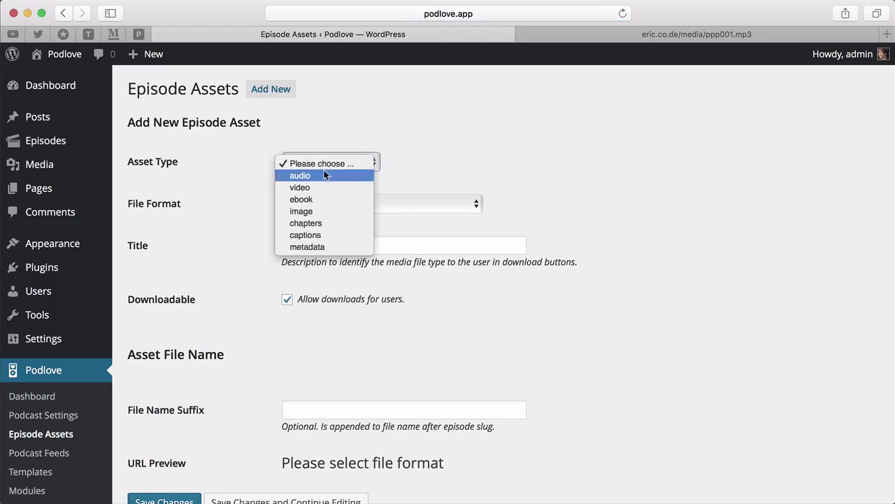
{"action": "left_click", "coordinate": [324, 175]}
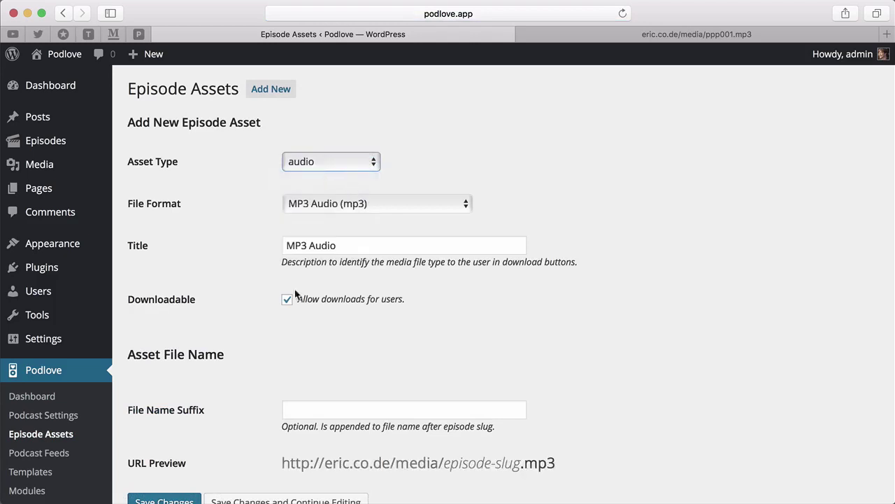
{"action": "scroll", "coordinate": [292, 216], "scroll_direction": "down", "scroll_amount": 3}
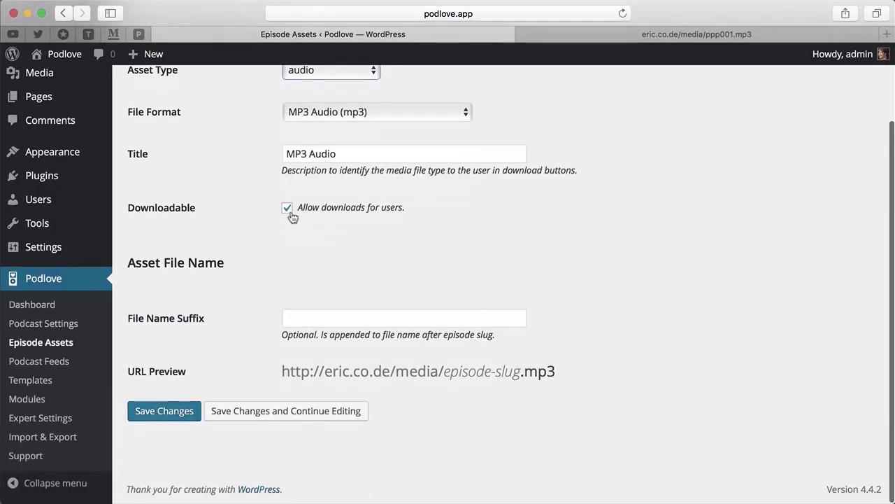
{"action": "left_click", "coordinate": [161, 420]}
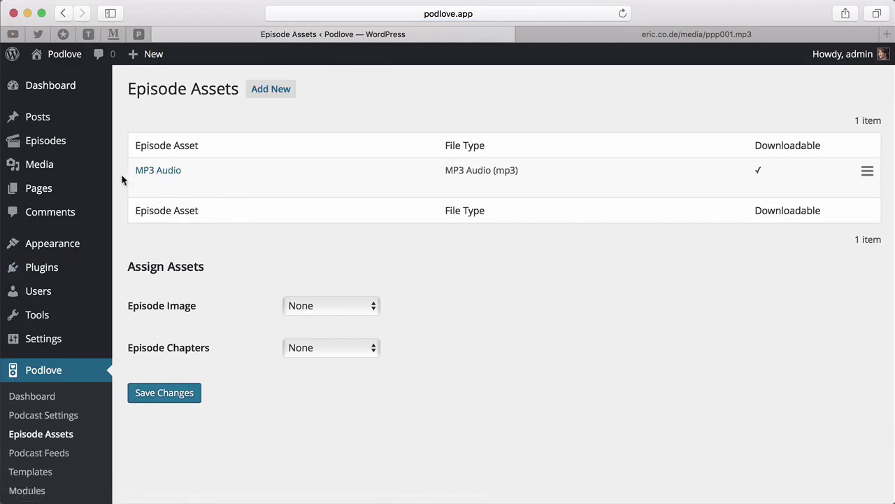
Step: Start a new podcast feed using MP3 Audio as its episode media file
{"action": "left_click", "coordinate": [84, 458]}
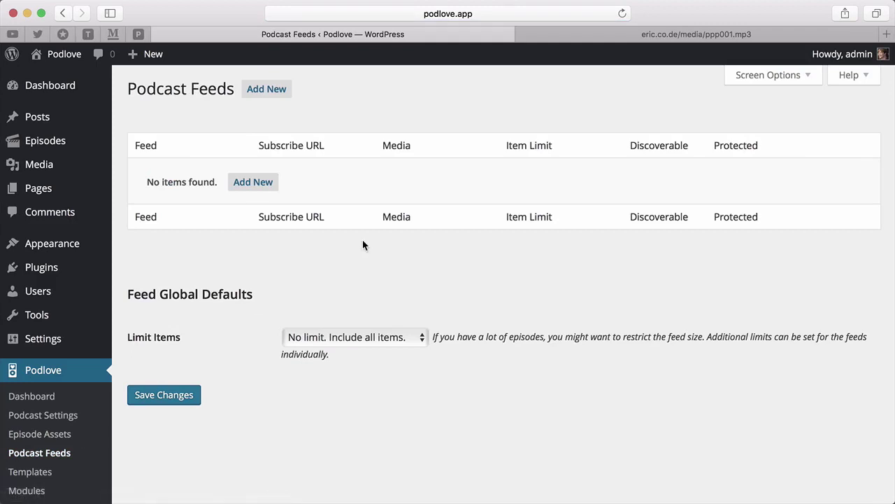
{"action": "left_click", "coordinate": [258, 183]}
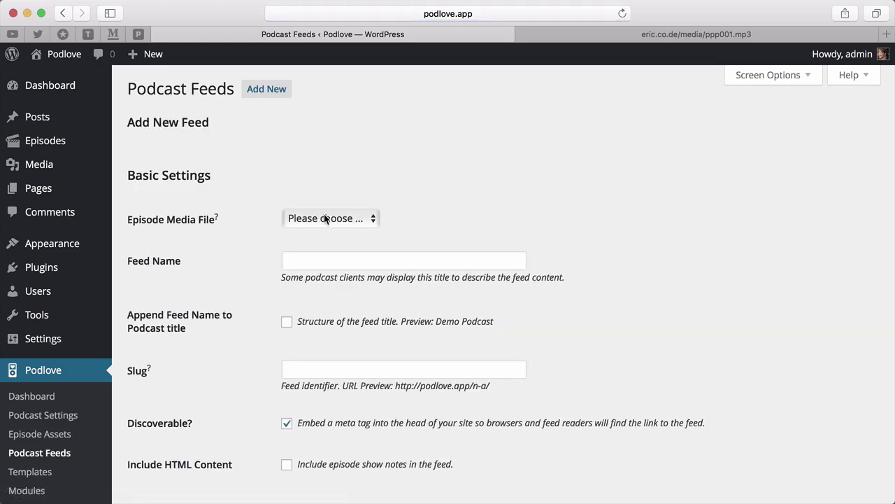
{"action": "left_click", "coordinate": [323, 218]}
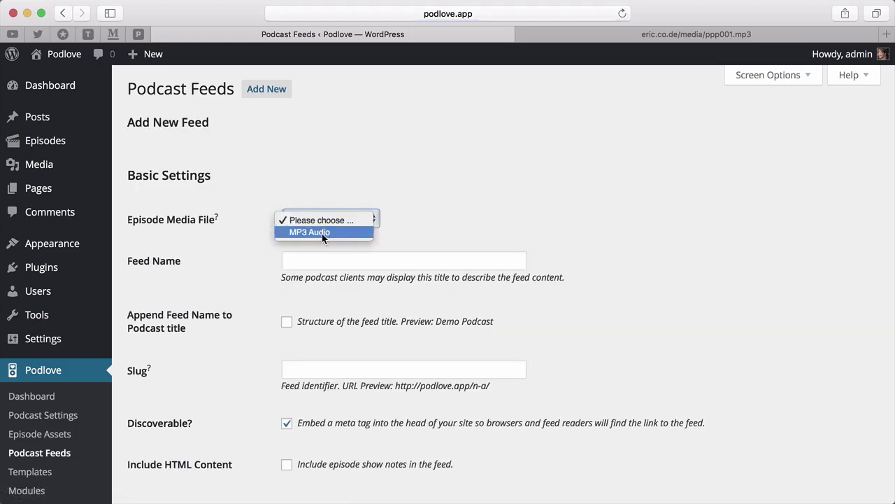
{"action": "left_click", "coordinate": [322, 232]}
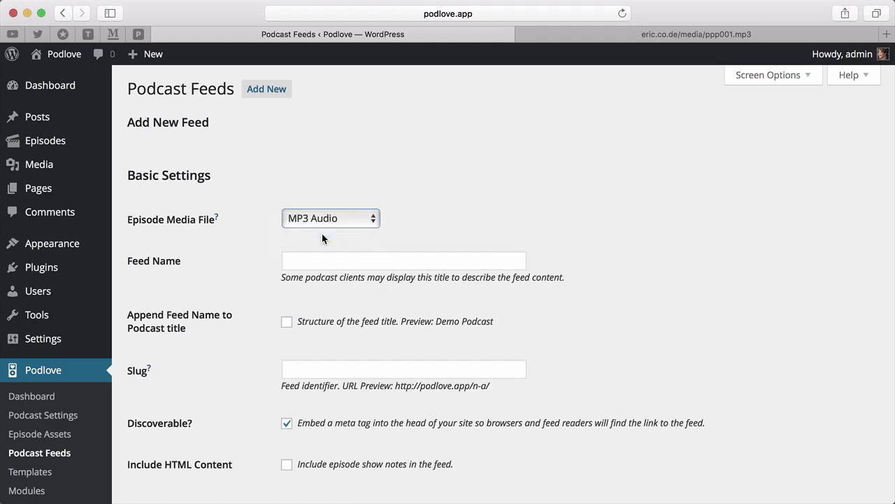
{"action": "left_click", "coordinate": [318, 261]}
Step: Name the feed 'MP3 Feed' with slug 'mp3' and save it
{"action": "scroll", "coordinate": [318, 261], "scroll_direction": "down", "scroll_amount": 2}
{"action": "type", "text": "MP3 Feed"}
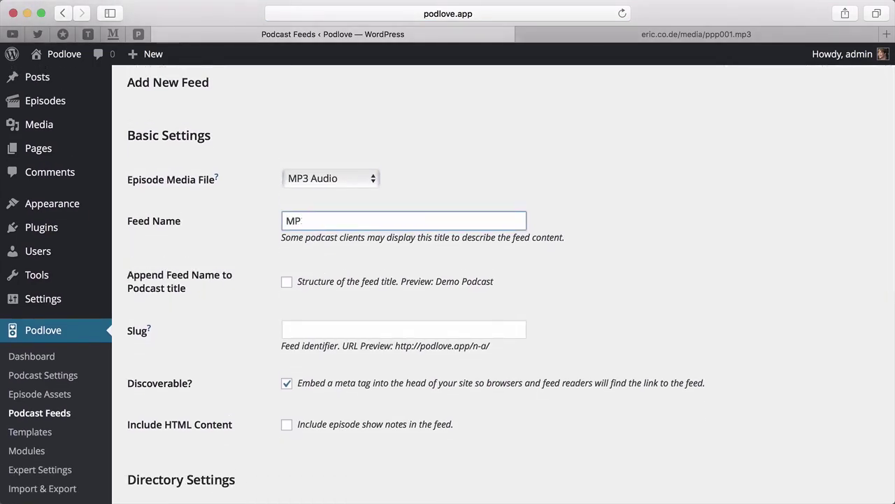
{"action": "left_click", "coordinate": [288, 332]}
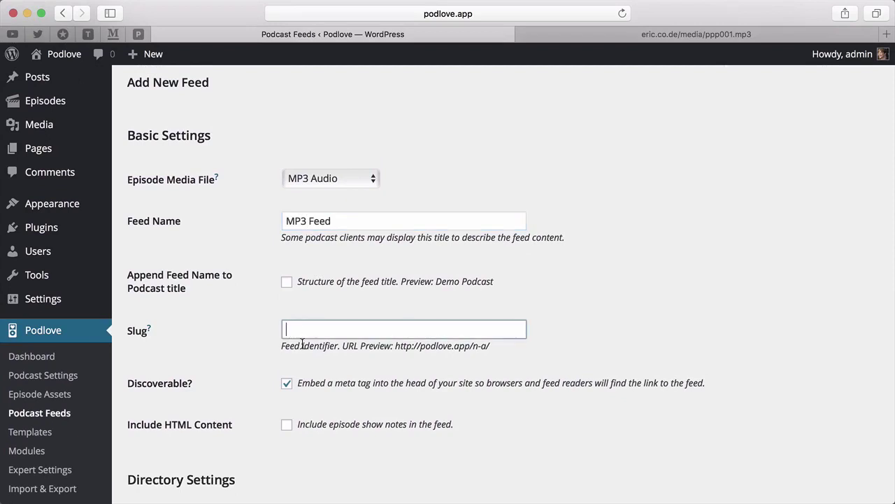
{"action": "type", "text": "mp3"}
{"action": "scroll", "coordinate": [448, 280], "scroll_direction": "down", "scroll_amount": 10}
{"action": "scroll", "coordinate": [300, 448], "scroll_direction": "down", "scroll_amount": 5}
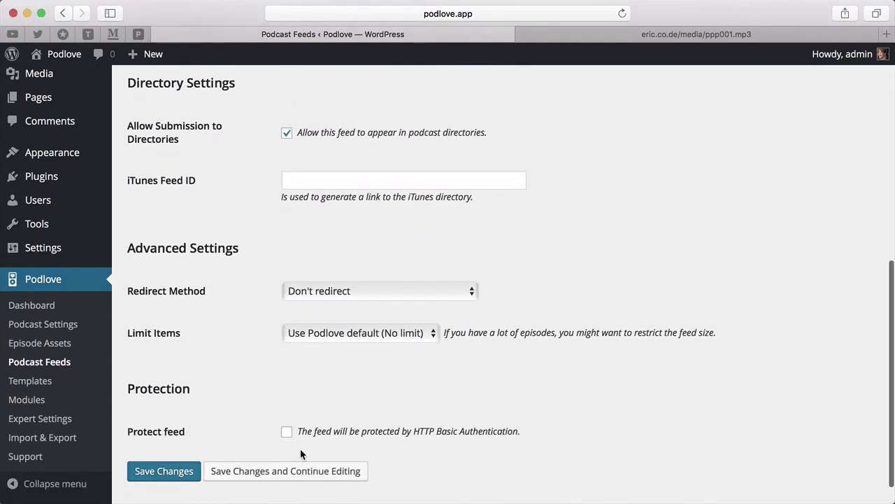
{"action": "left_click", "coordinate": [166, 458]}
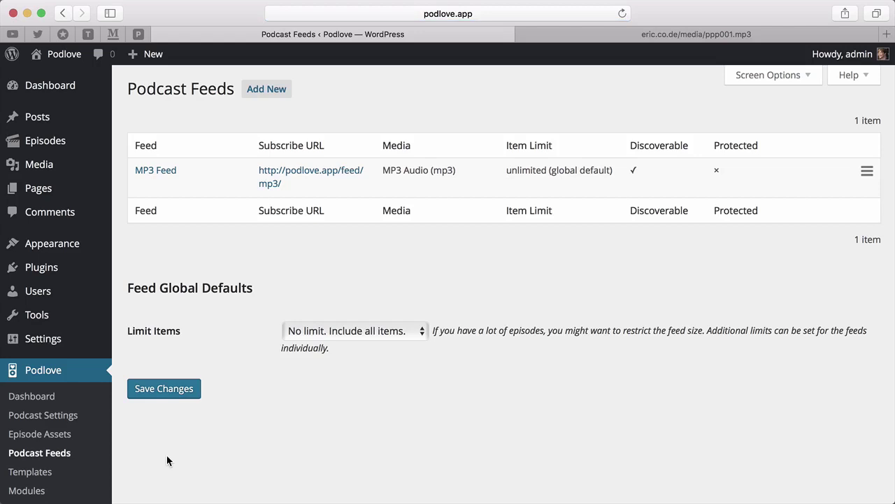
{"action": "mouse_move", "coordinate": [83, 147]}
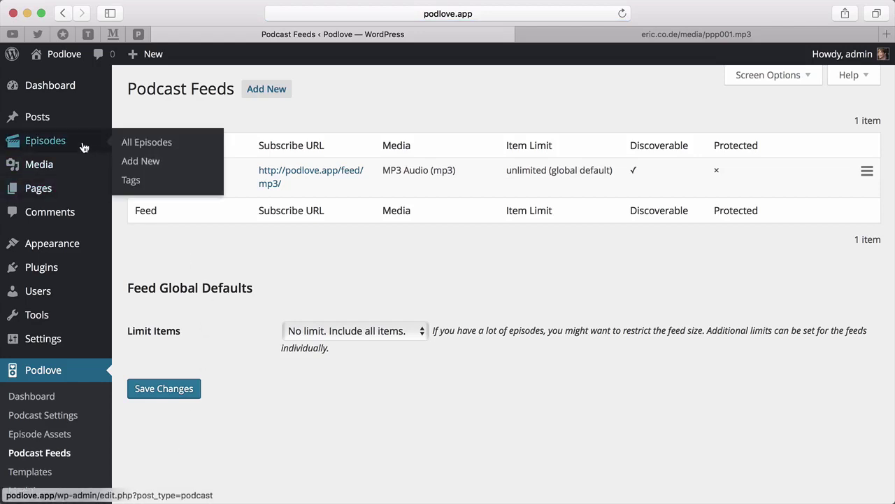
Step: Create a new episode titled 'Episode 1' and bring up its Podcast Episode box
{"action": "left_click", "coordinate": [138, 168]}
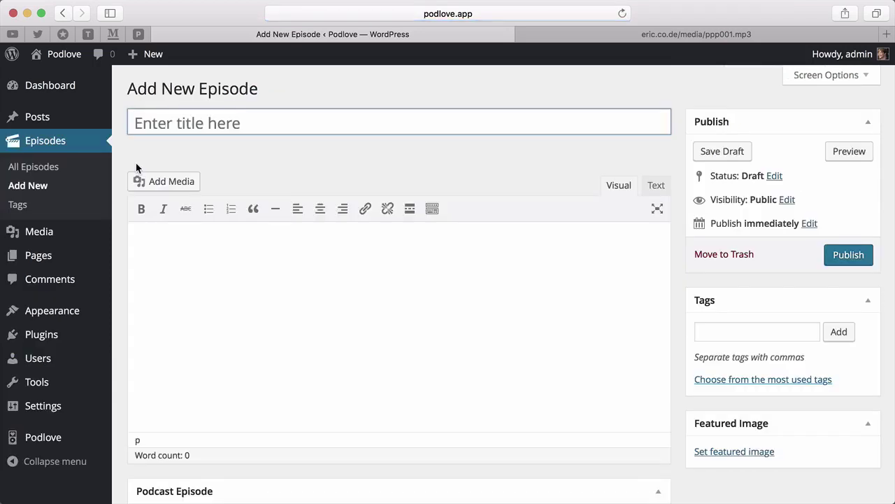
{"action": "type", "text": "Episode 1"}
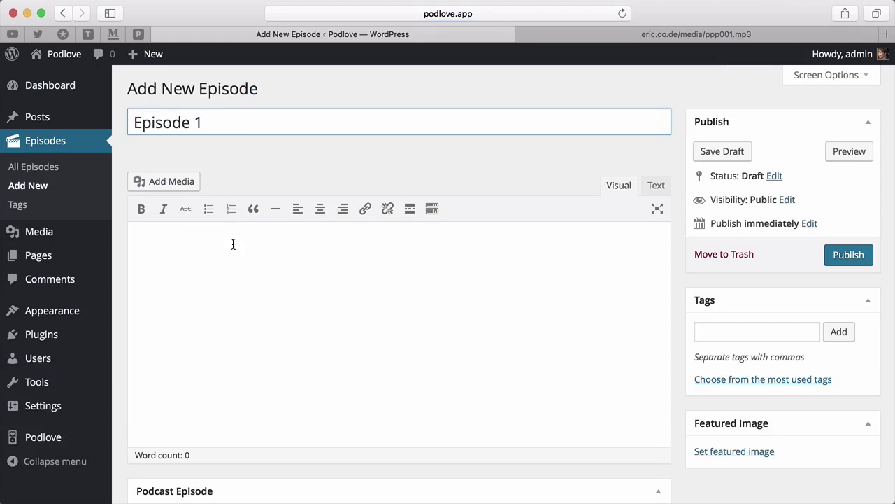
{"action": "scroll", "coordinate": [233, 244], "scroll_direction": "down", "scroll_amount": 10}
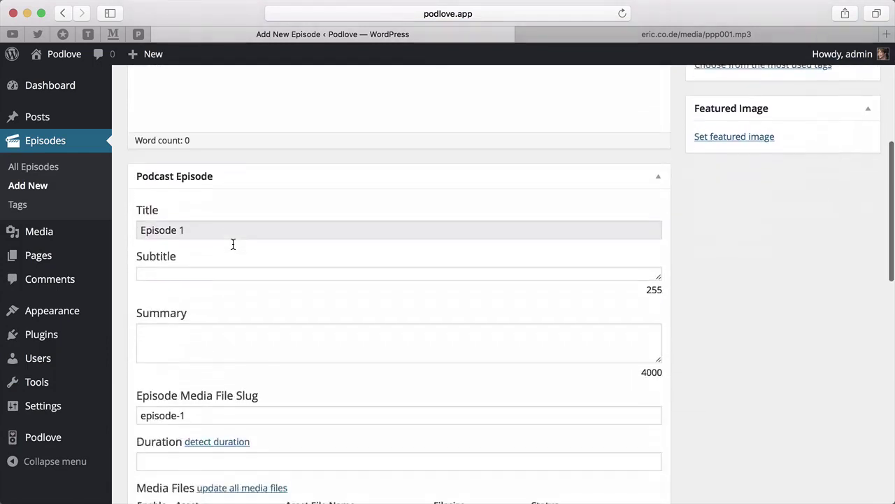
{"action": "scroll", "coordinate": [233, 243], "scroll_direction": "down", "scroll_amount": 2}
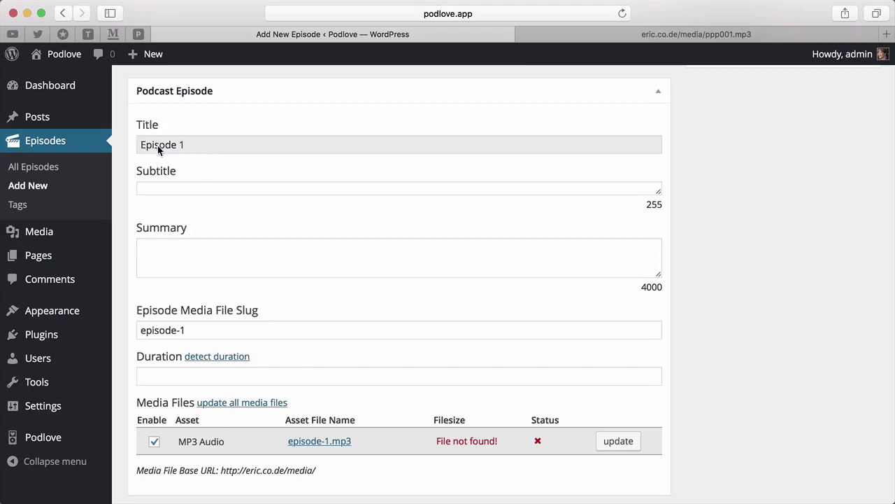
Step: Enter subtitle 'This is how it starts.' and summary 'We demo how to setup a Podlove Publisher with one episode.'
{"action": "left_click", "coordinate": [168, 188]}
{"action": "left_click", "coordinate": [179, 257]}
{"action": "left_click", "coordinate": [184, 189]}
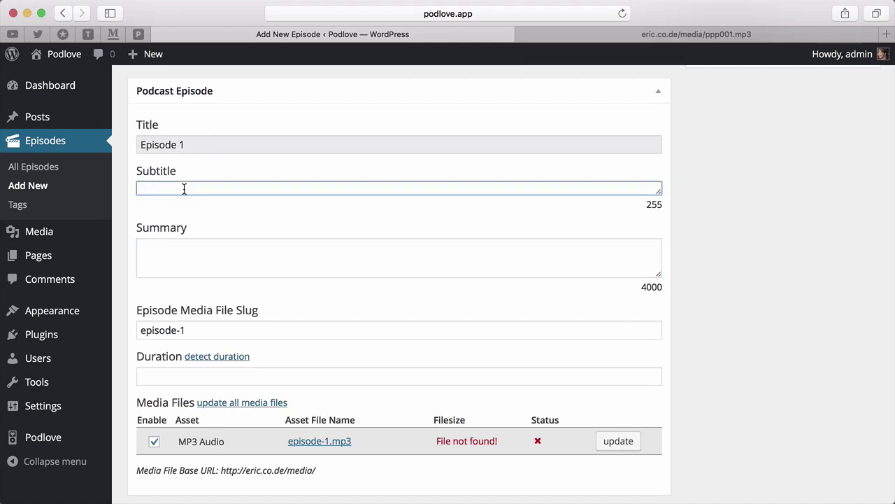
{"action": "type", "text": "This is how it starts."}
{"action": "left_click", "coordinate": [184, 257]}
{"action": "type", "text": "We d"}
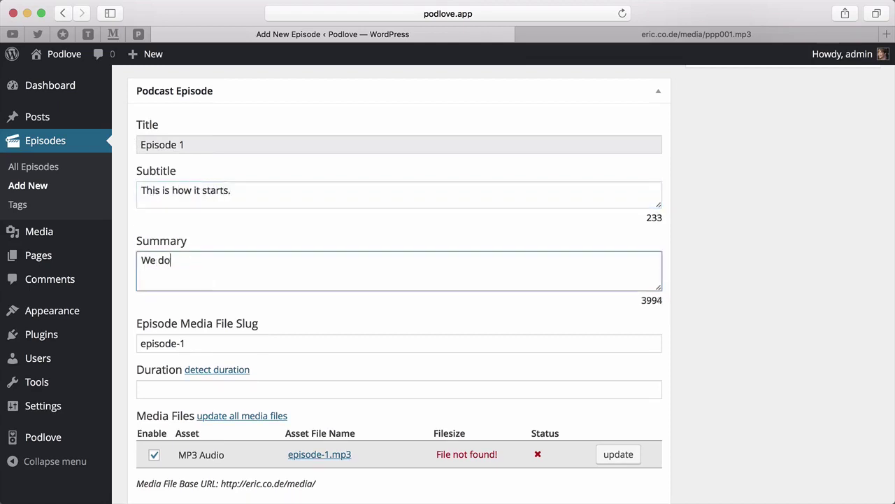
{"action": "type", "text": "emo how to setup a Podlove "}
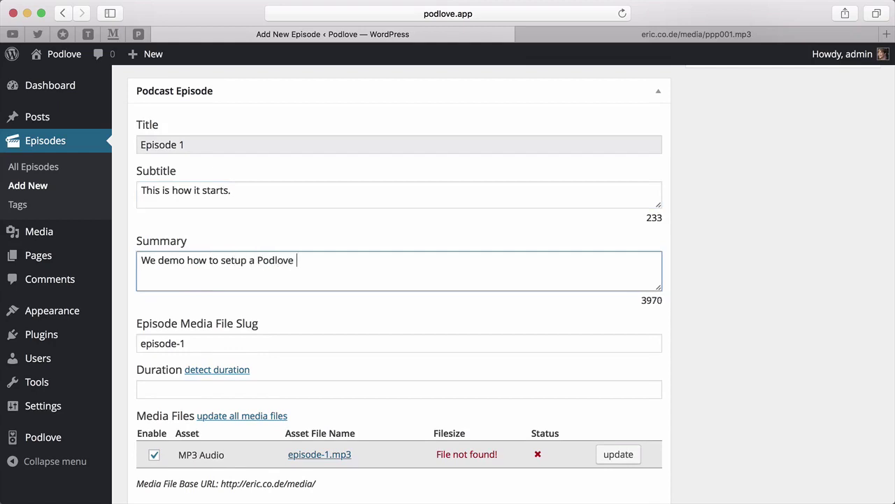
{"action": "type", "text": "Publisher with one episode."}
{"action": "left_click", "coordinate": [229, 340]}
{"action": "scroll", "coordinate": [228, 341], "scroll_direction": "down", "scroll_amount": 2}
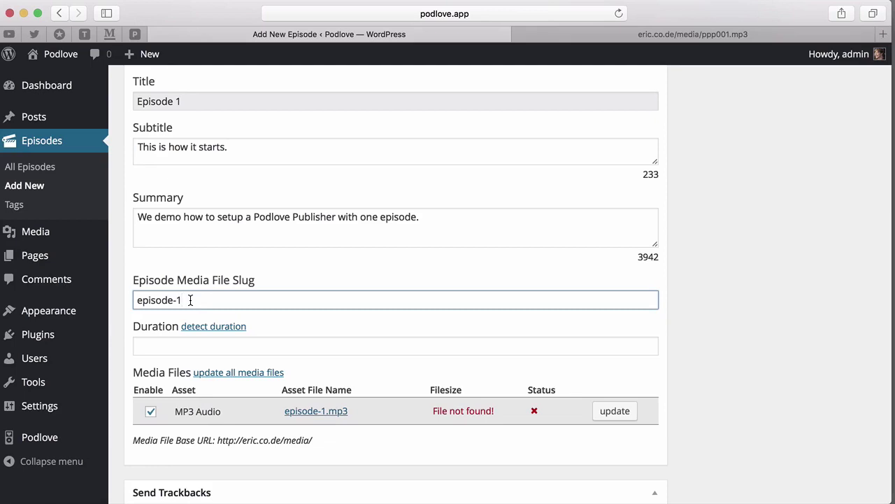
Step: Select the 'ppp001' file name in the eric.co.de/media/ppp001.mp3 web address
{"action": "left_click", "coordinate": [589, 36]}
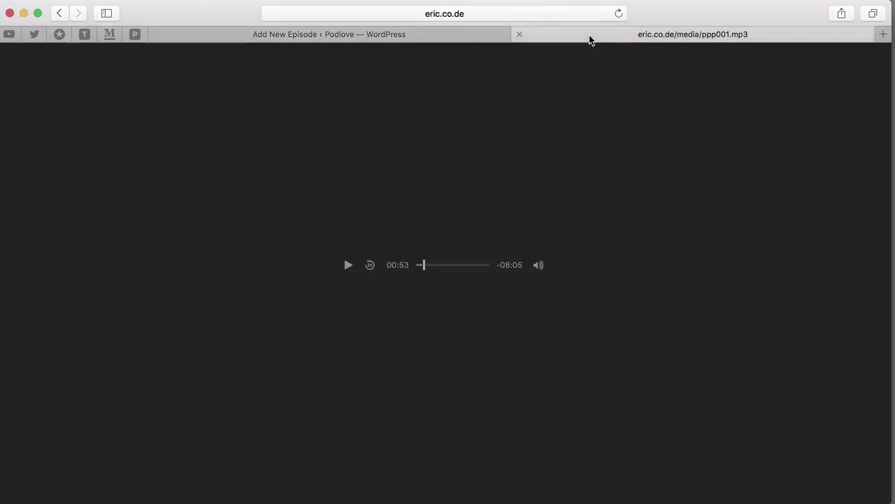
{"action": "left_click", "coordinate": [522, 17]}
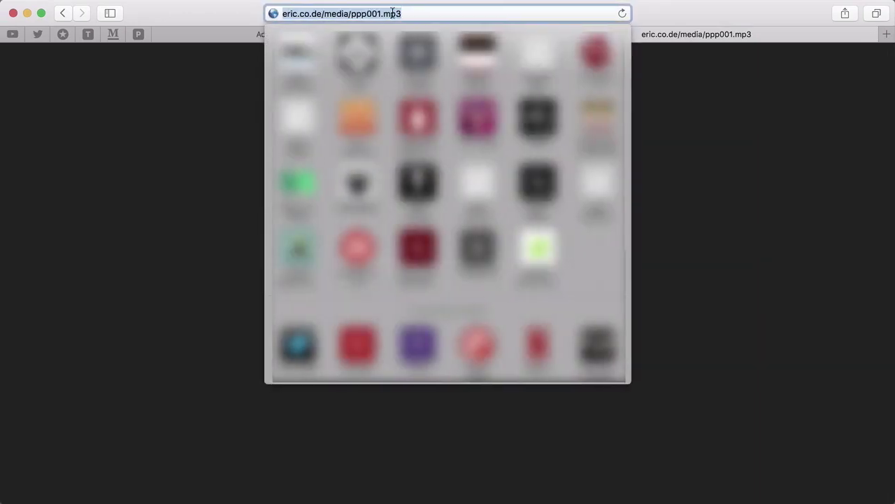
{"action": "left_click", "coordinate": [360, 15]}
{"action": "left_click_drag", "start_coordinate": [352, 15], "coordinate": [390, 15]}
{"action": "key", "text": "super+c"}
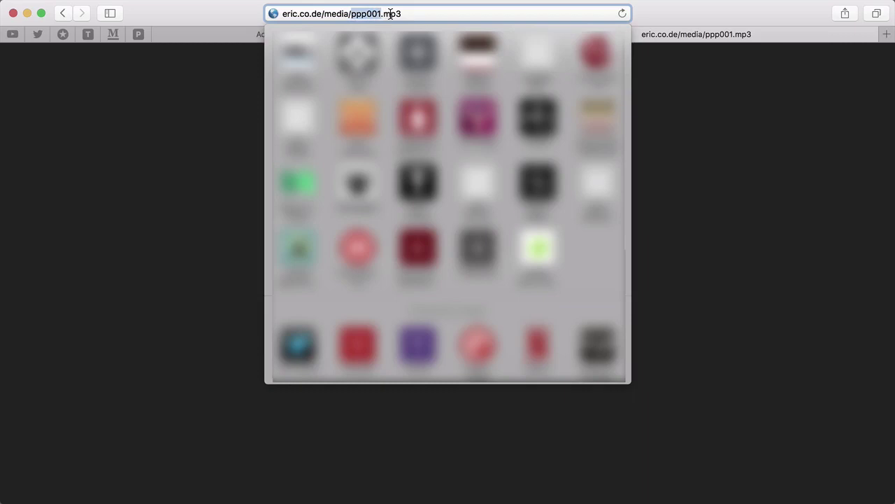
Step: Replace the episode media file slug 'episode-1' with 'ppp001' so the 7624015-byte MP3 is found
{"action": "left_click", "coordinate": [236, 32]}
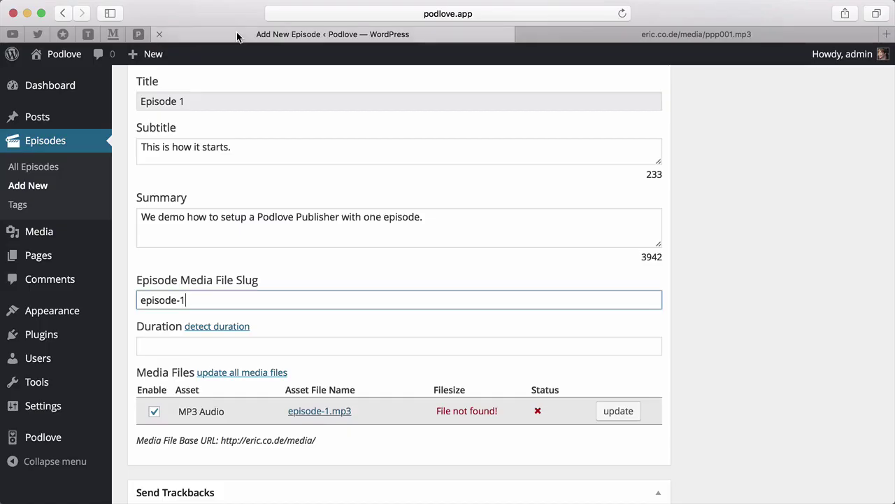
{"action": "triple_click", "coordinate": [195, 301]}
{"action": "key", "text": "super+v"}
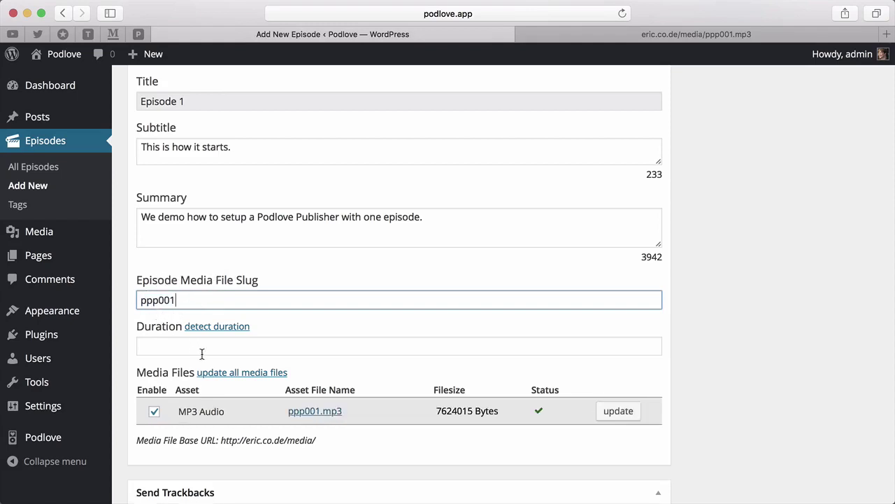
{"action": "scroll", "coordinate": [186, 414], "scroll_direction": "down", "scroll_amount": 1}
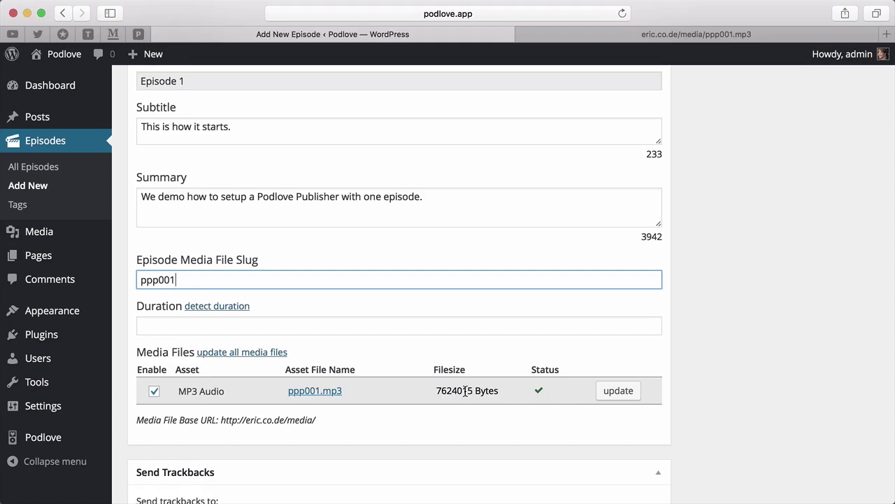
{"action": "mouse_move", "coordinate": [465, 391]}
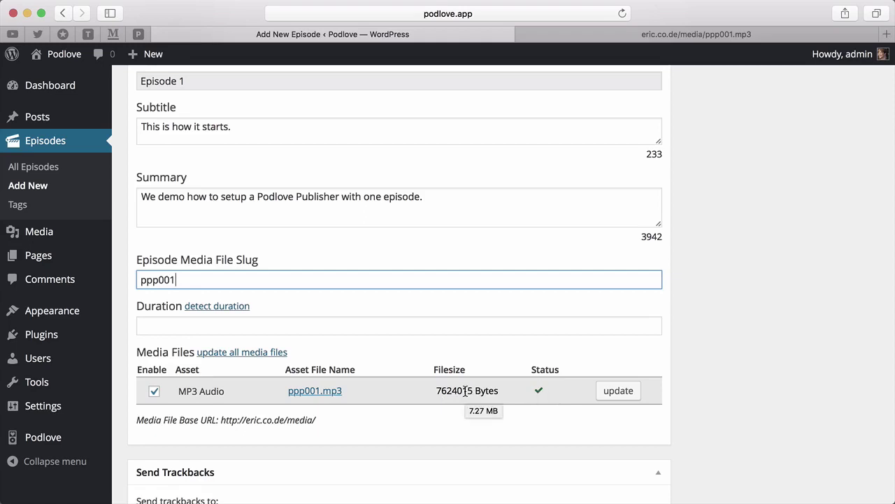
Step: Open ppp001.mp3 in a new tab, listen briefly, pause, and close that tab
{"action": "right_click", "coordinate": [323, 391]}
{"action": "left_click", "coordinate": [340, 397]}
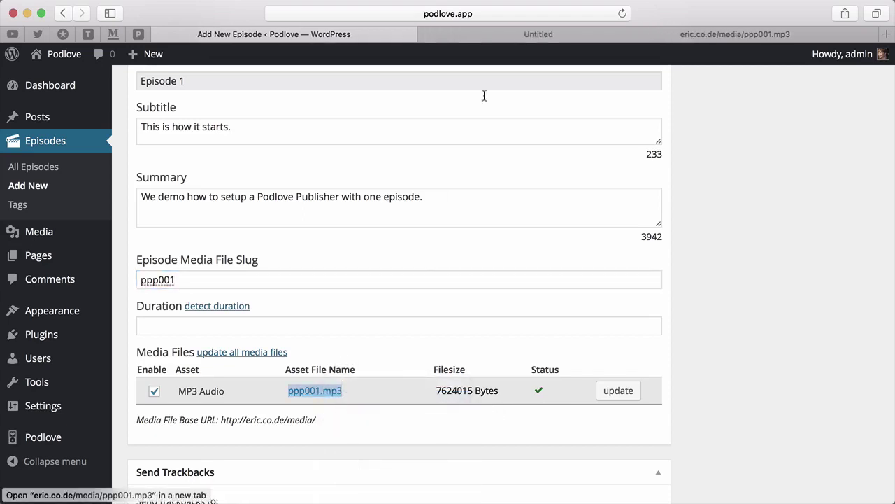
{"action": "left_click", "coordinate": [514, 34]}
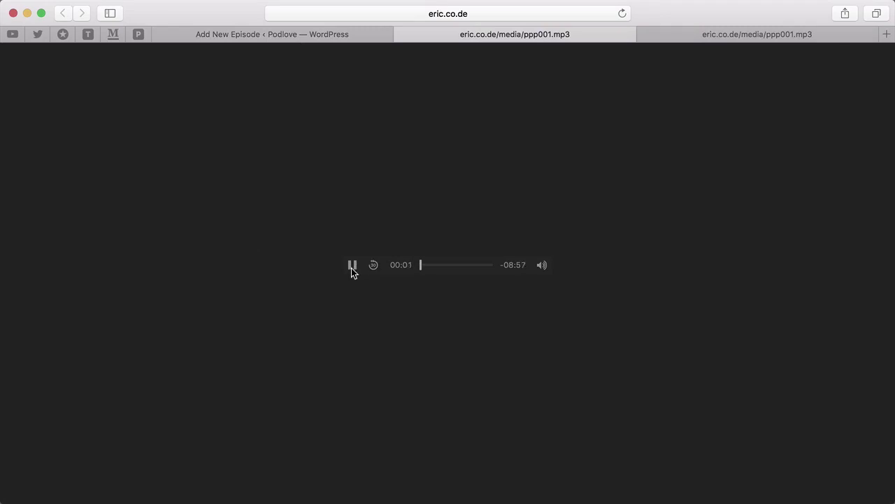
{"action": "left_click", "coordinate": [351, 268]}
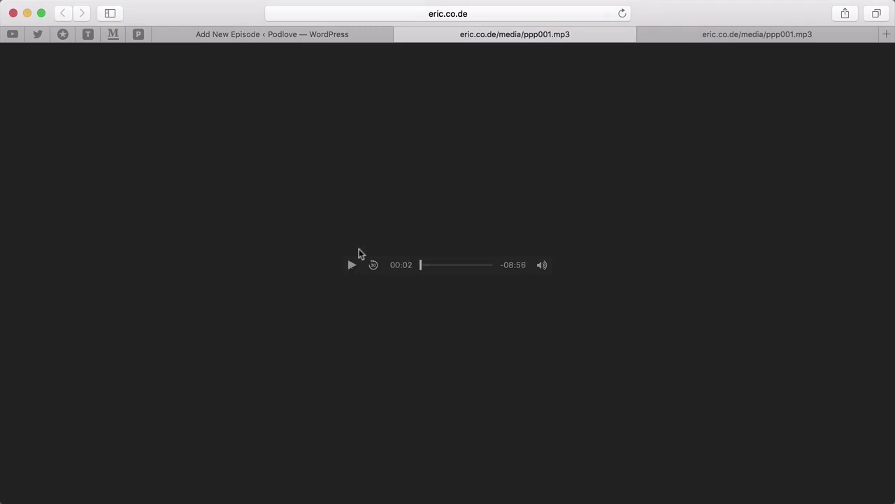
{"action": "left_click", "coordinate": [402, 35]}
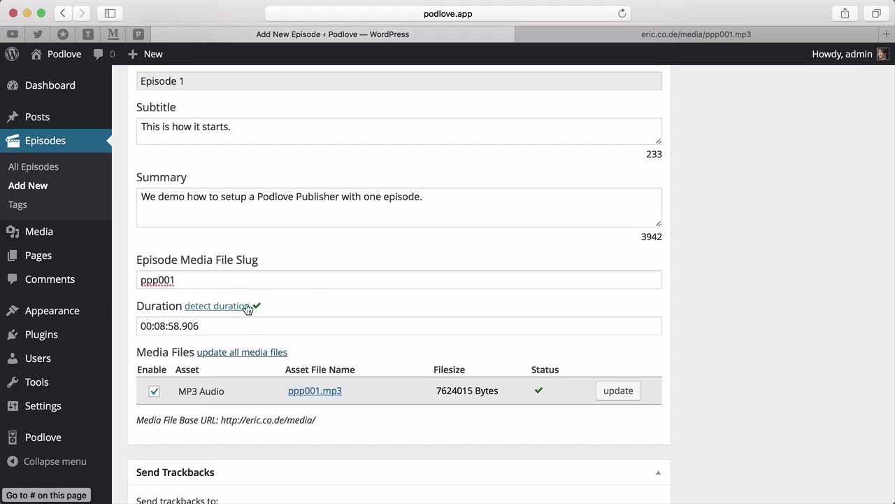
Step: Save Episode 1 as a draft with its 00:08:58.906 duration
{"action": "scroll", "coordinate": [312, 321], "scroll_direction": "up", "scroll_amount": 10}
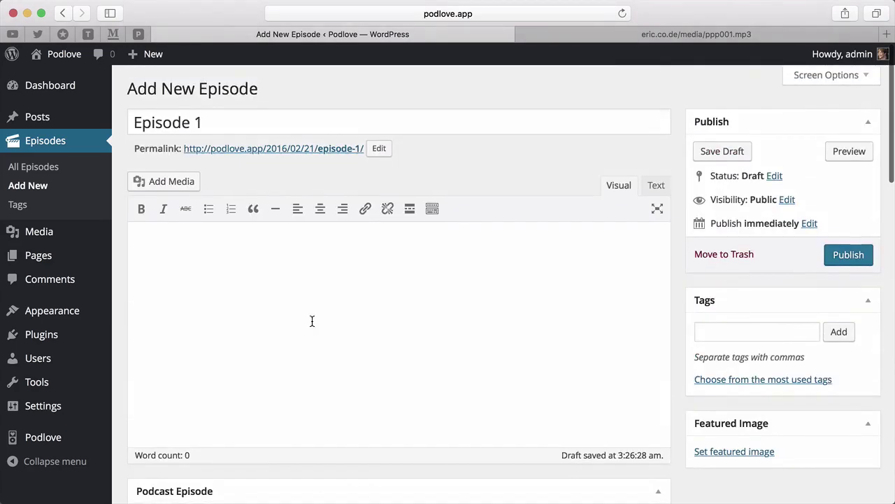
{"action": "left_click", "coordinate": [728, 156]}
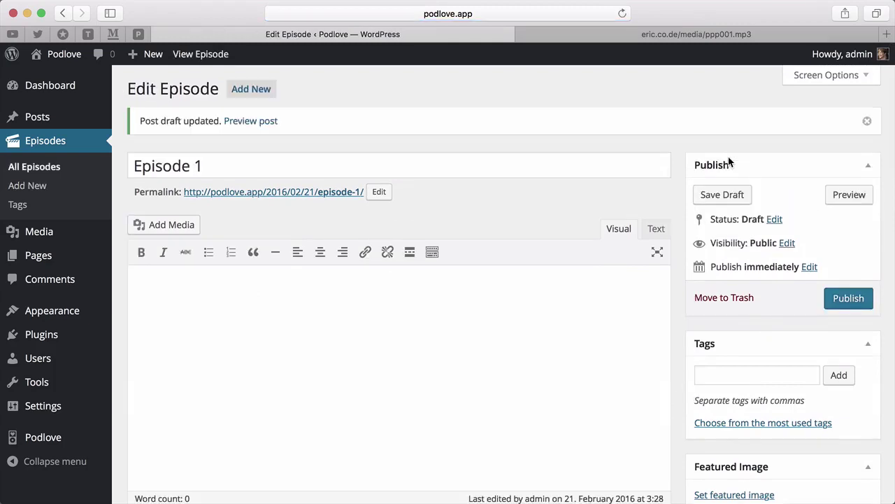
Step: Preview Episode 1 and play it in the Podlove web player, pausing at 00:00:03
{"action": "left_click", "coordinate": [849, 196]}
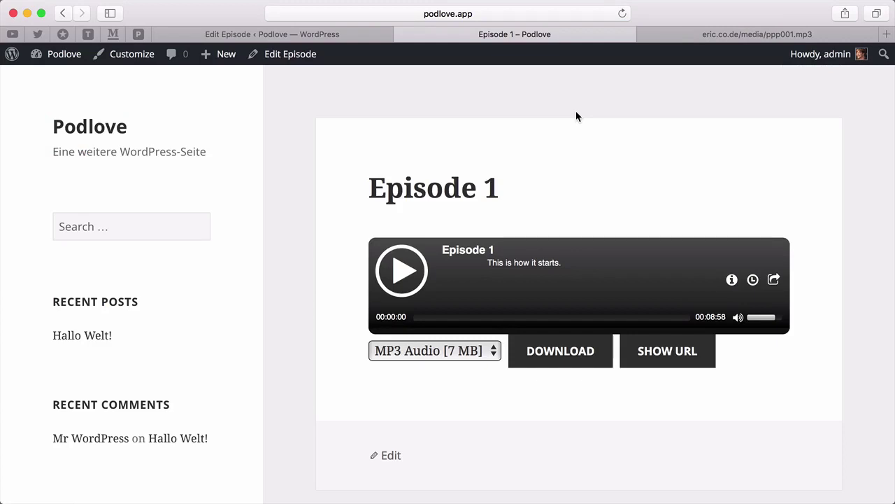
{"action": "left_click", "coordinate": [407, 275]}
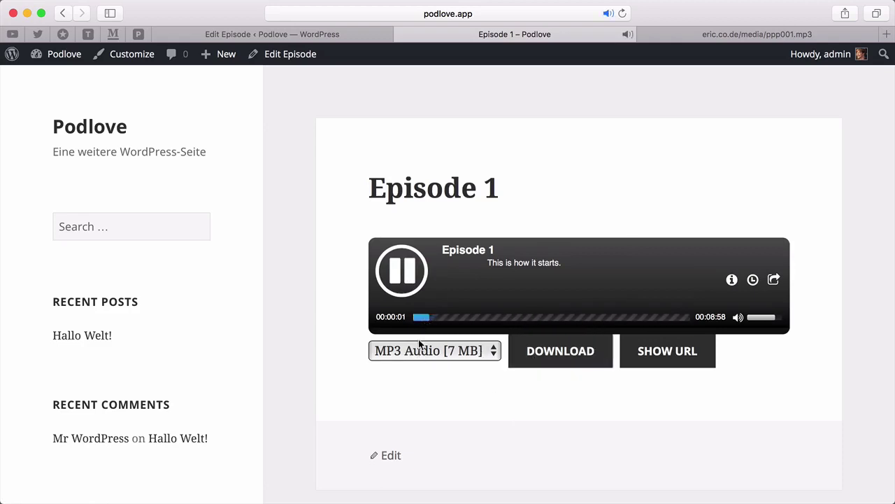
{"action": "left_click", "coordinate": [409, 280]}
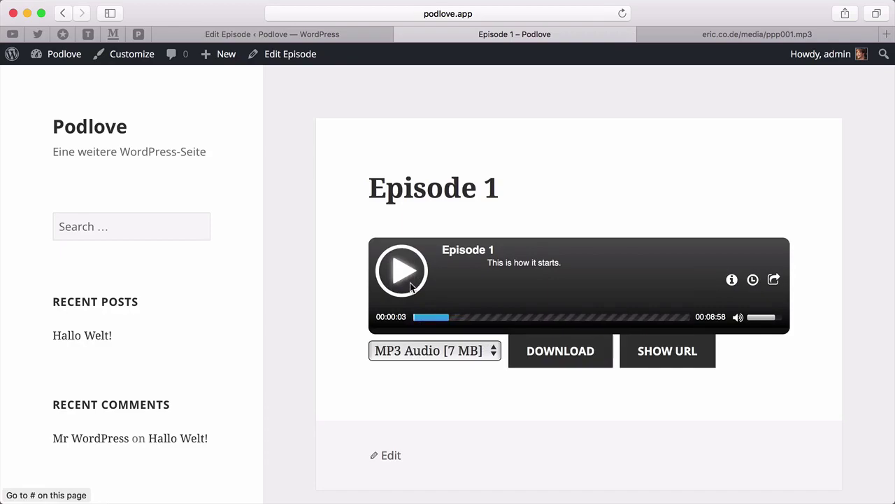